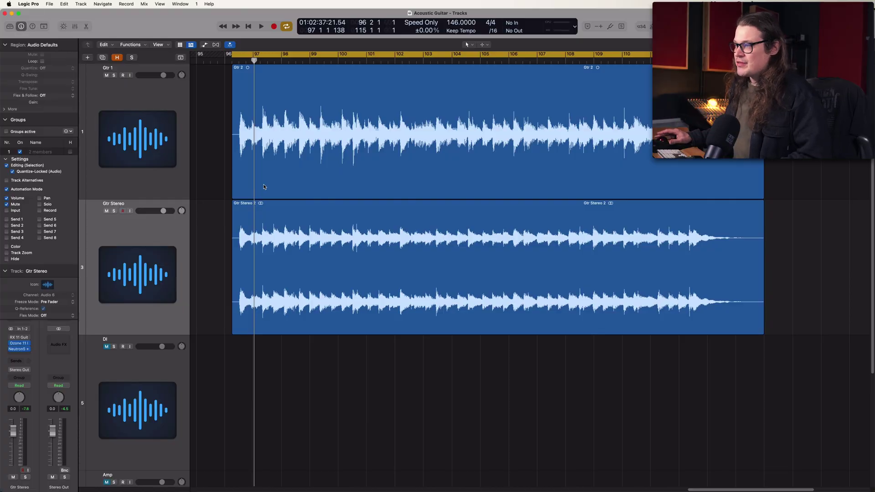
Set iZotope RX 11 Audio Editor as the external sample editor in the audio file editor settings.
left_click(264, 186)
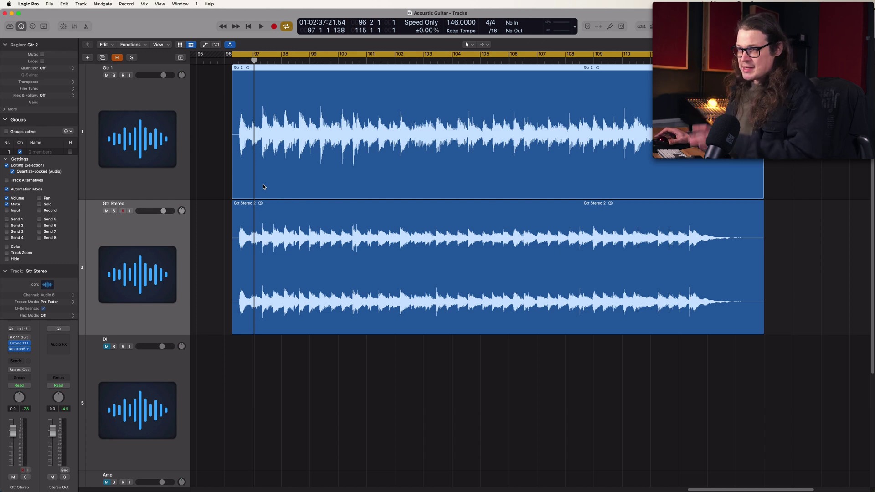
left_click(32, 4)
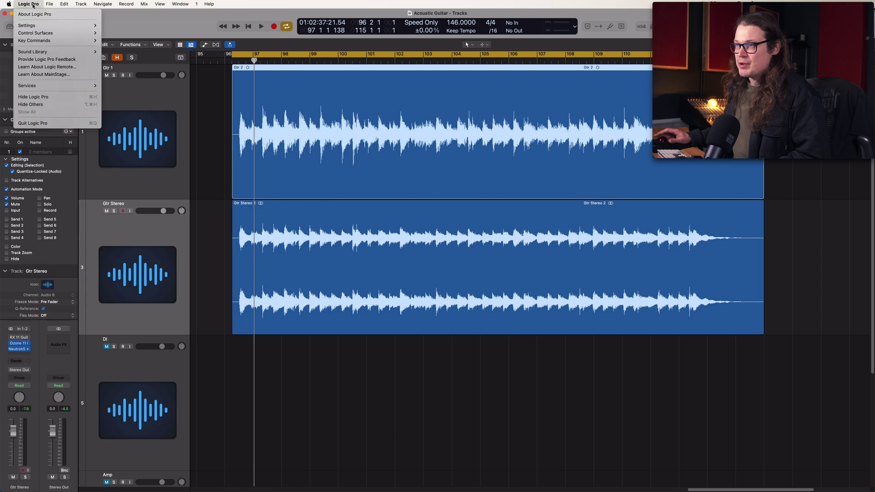
mouse_move(68, 26)
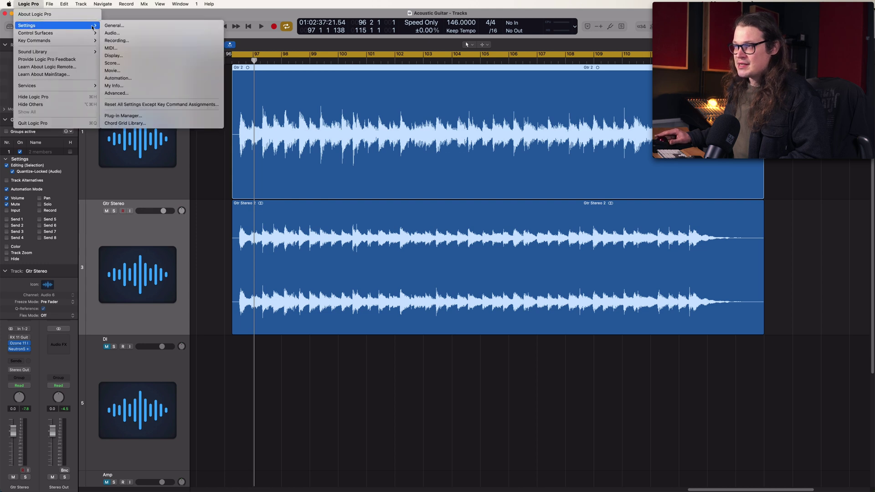
left_click(117, 33)
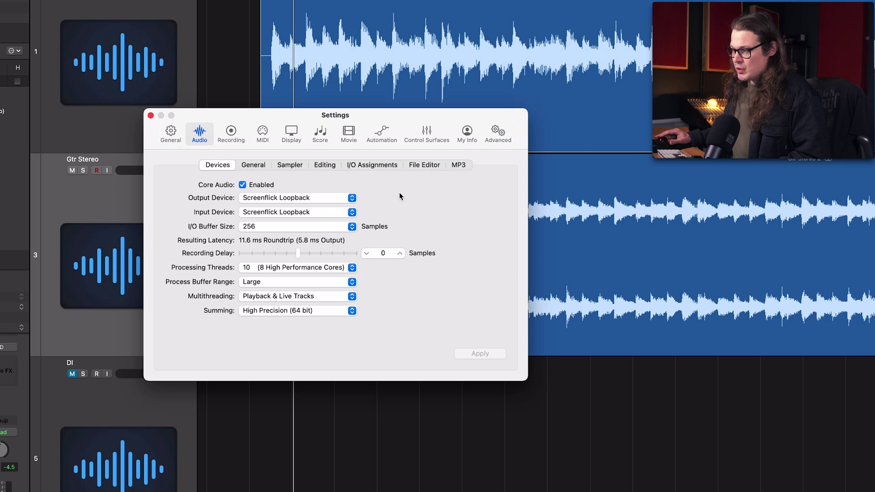
left_click(424, 166)
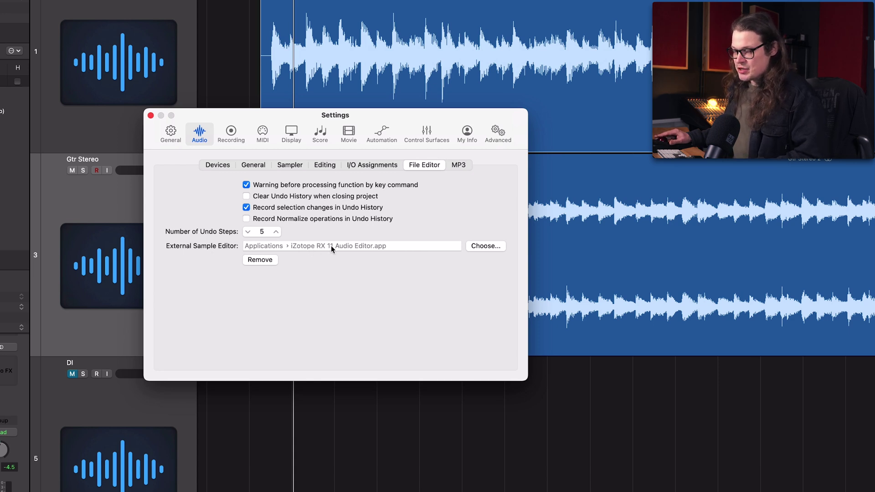
left_click(478, 246)
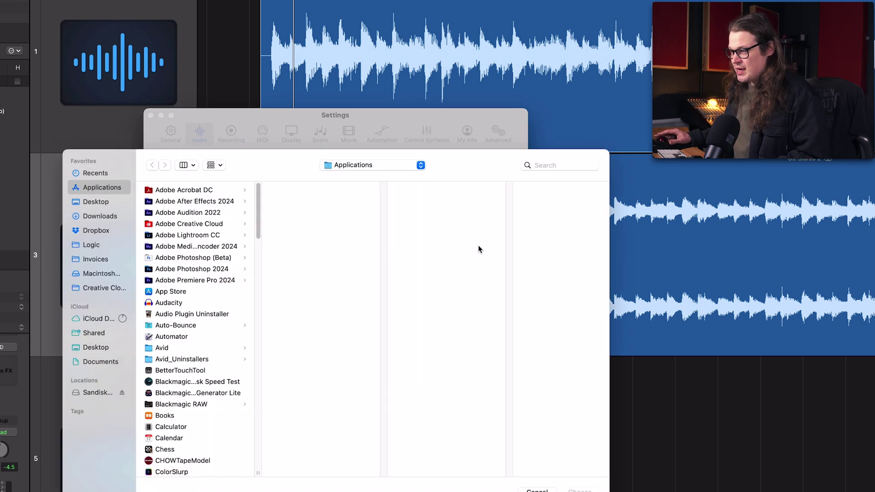
left_click_drag(258, 219, 261, 302)
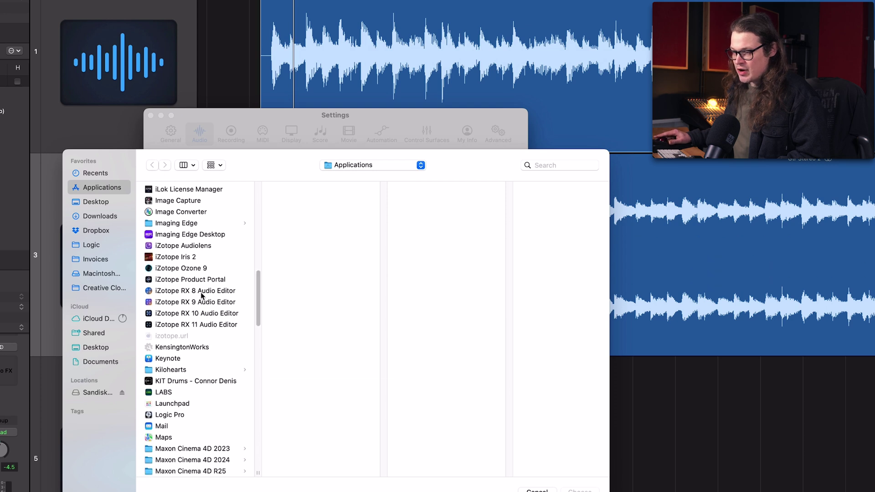
left_click(200, 323)
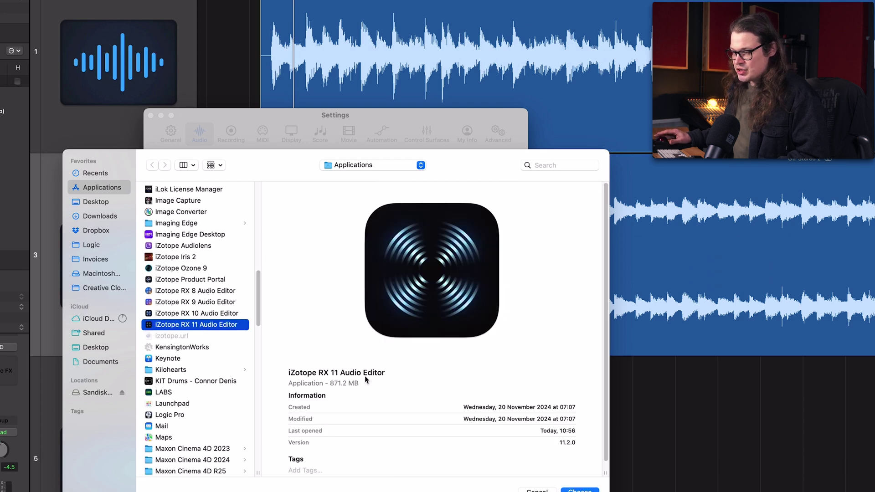
left_click(580, 490)
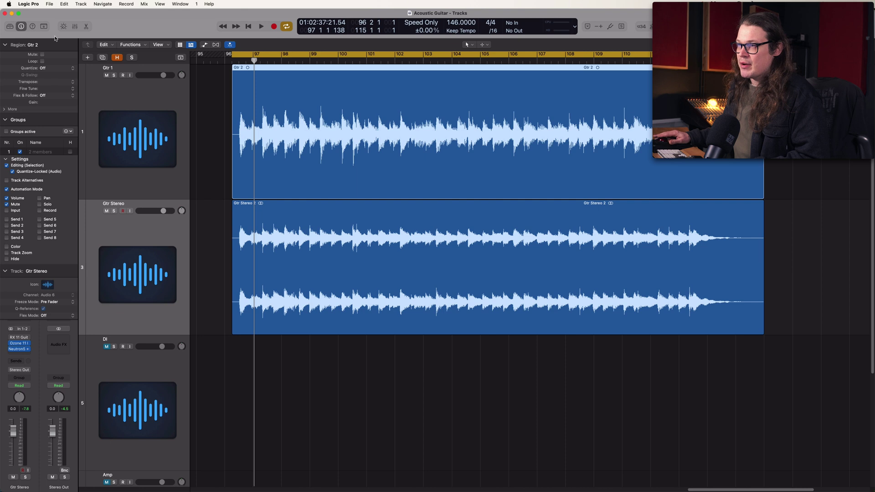
Look up the key command assigned to Open in External Sample Editor by searching the key commands for "extern".
left_click(28, 4)
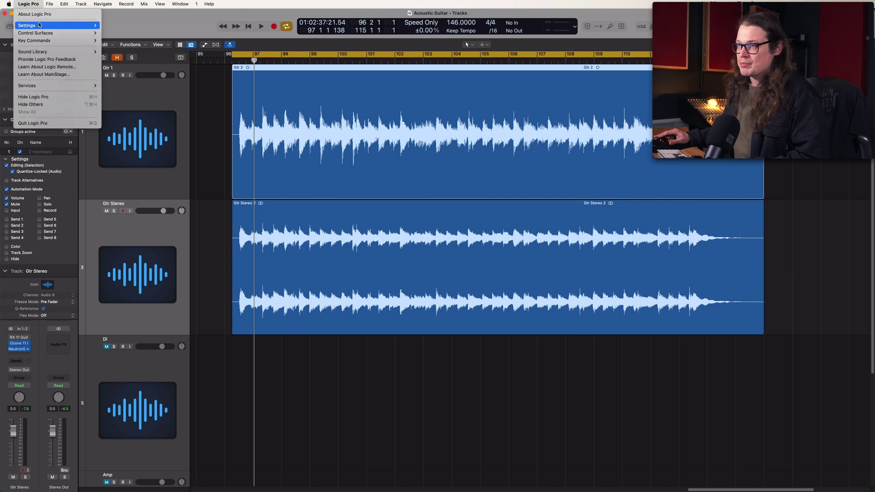
mouse_move(55, 41)
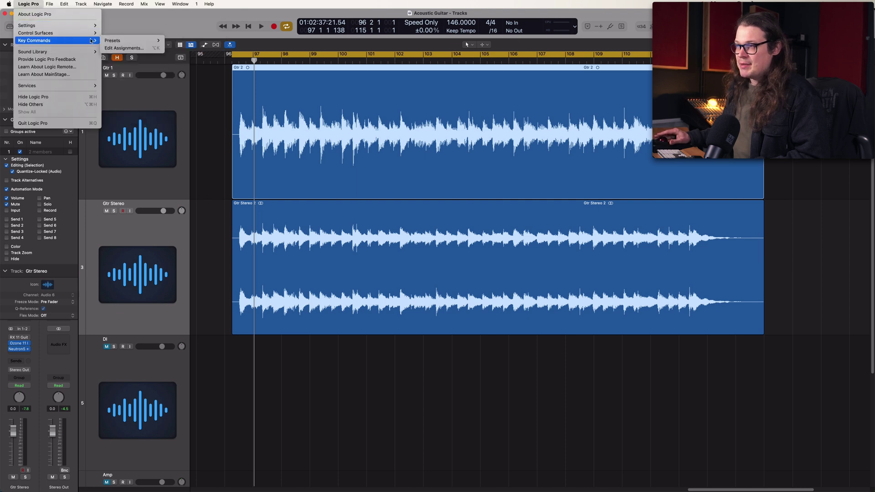
left_click(118, 48)
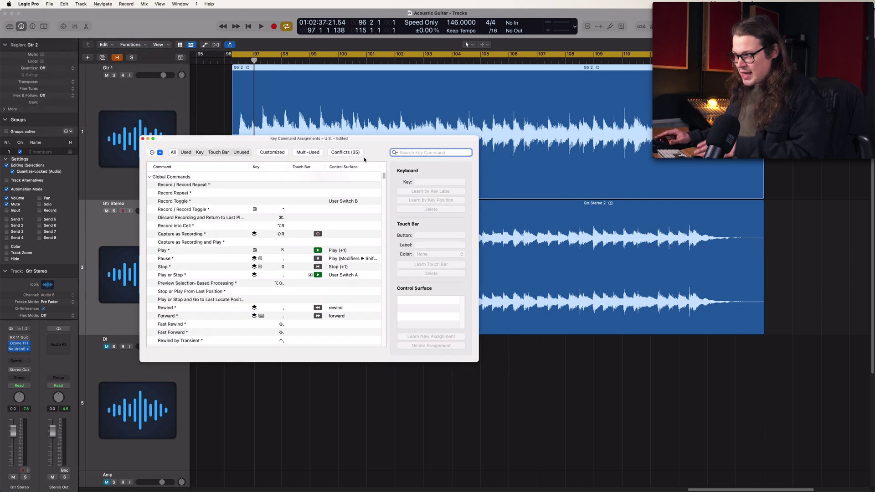
type("extern")
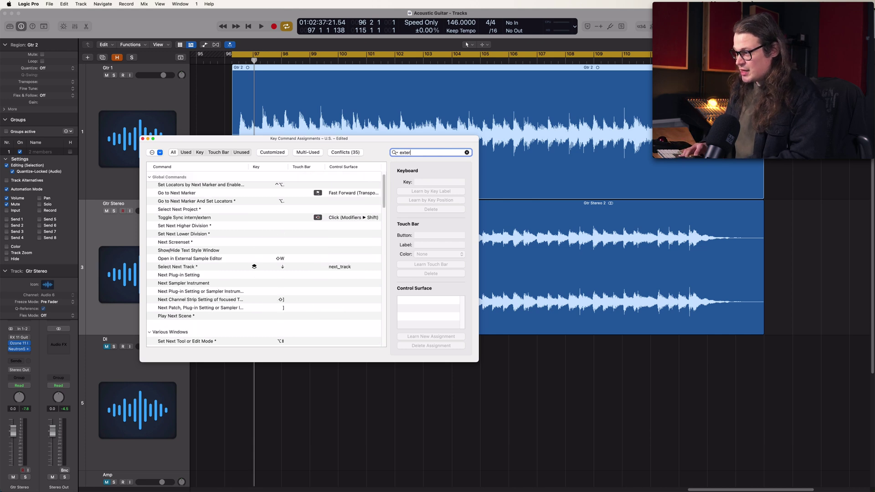
left_click(250, 195)
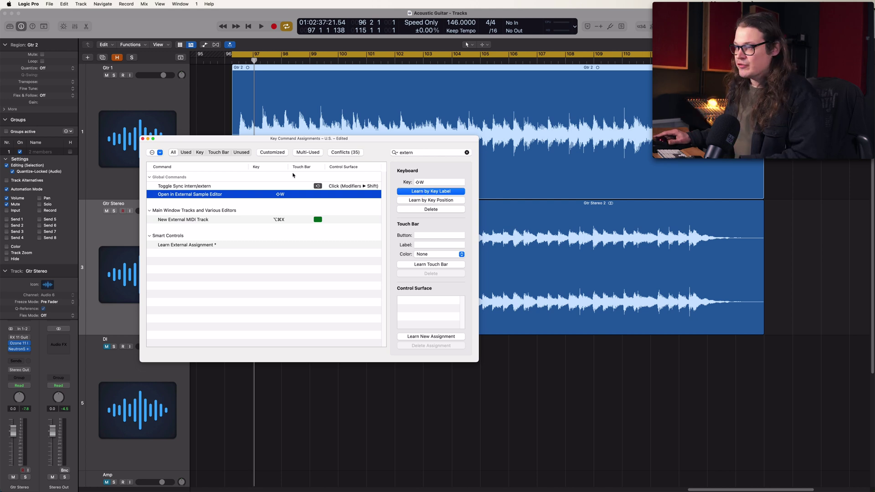
left_click(144, 140)
Open the Gtr Stereo 2 region in the external sample editor, iZotope RX 11.
left_click(208, 183)
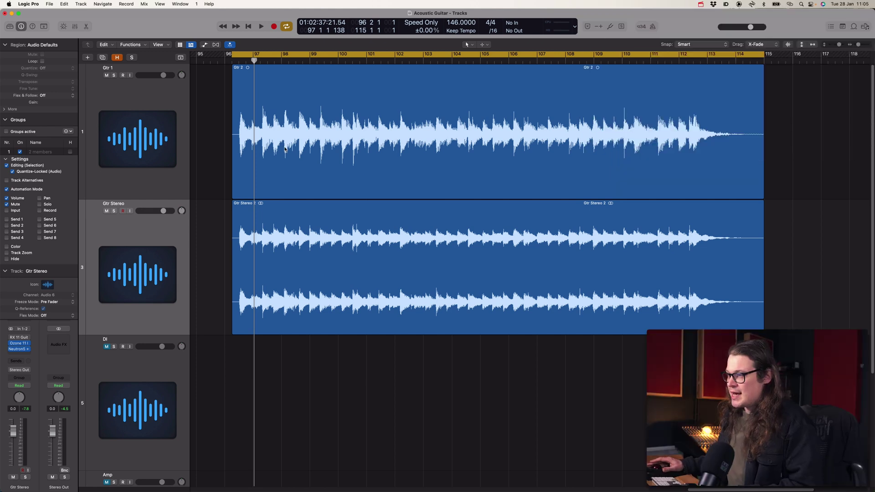
left_click(289, 235)
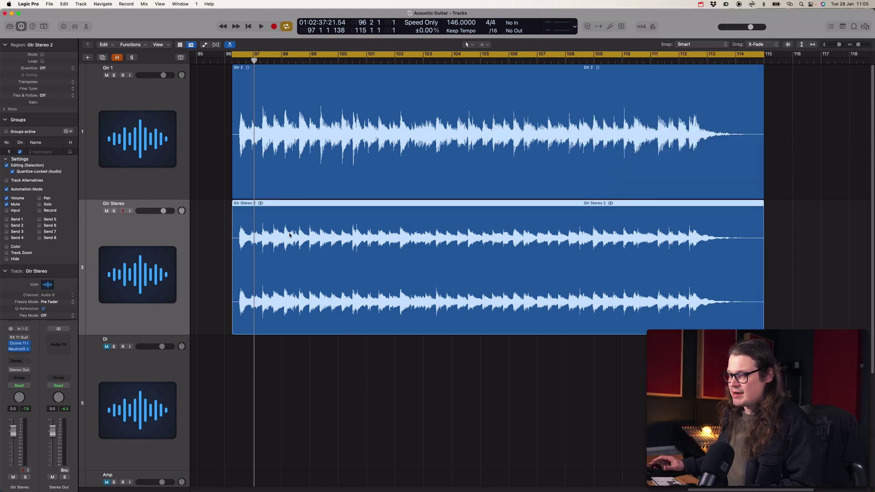
left_click(246, 172)
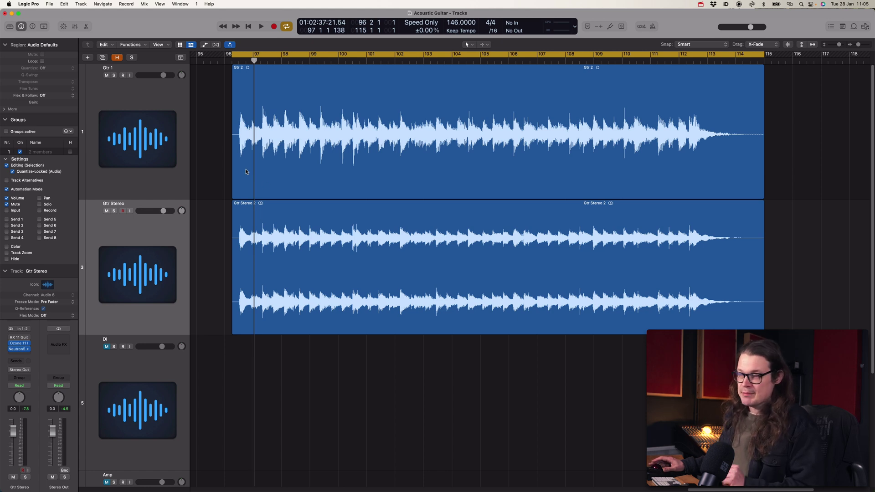
left_click(271, 233)
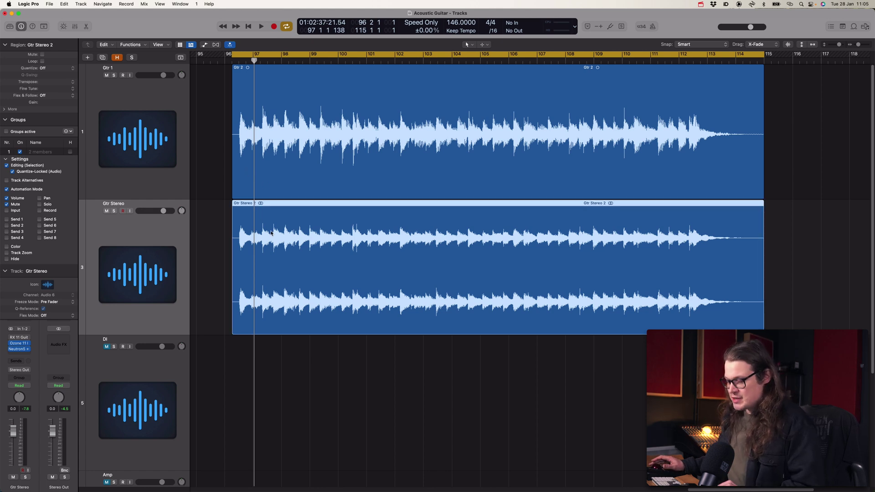
key("shift+w")
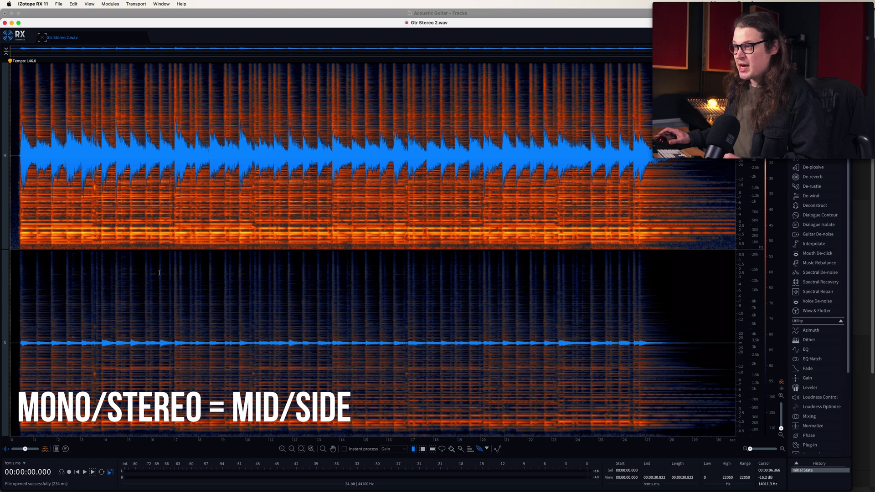
Switch the channel mode of the guitar file to Left / Right.
left_click(89, 4)
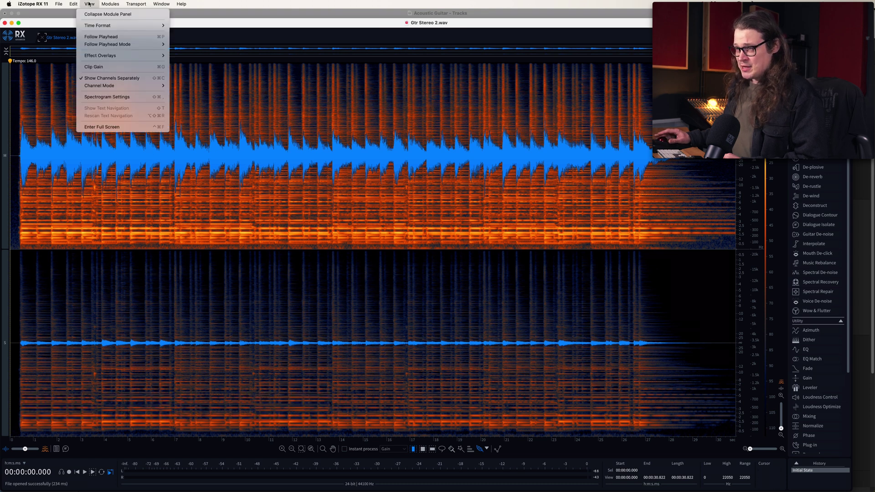
mouse_move(117, 86)
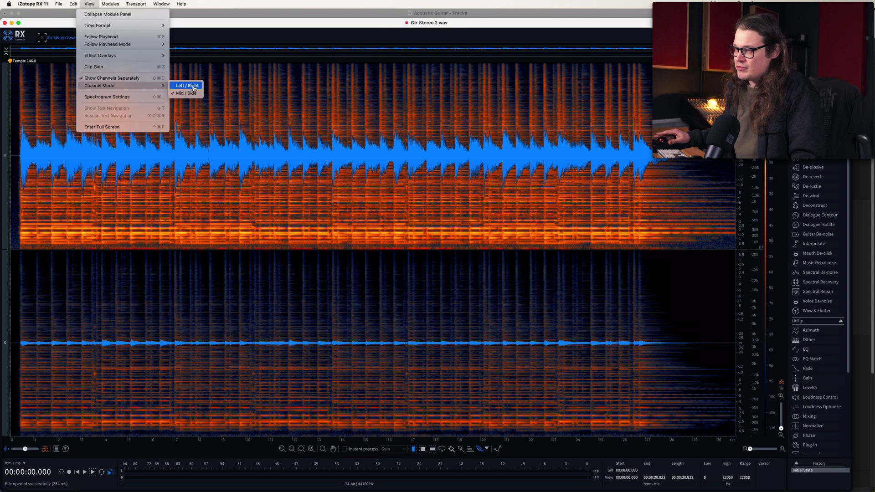
left_click(187, 86)
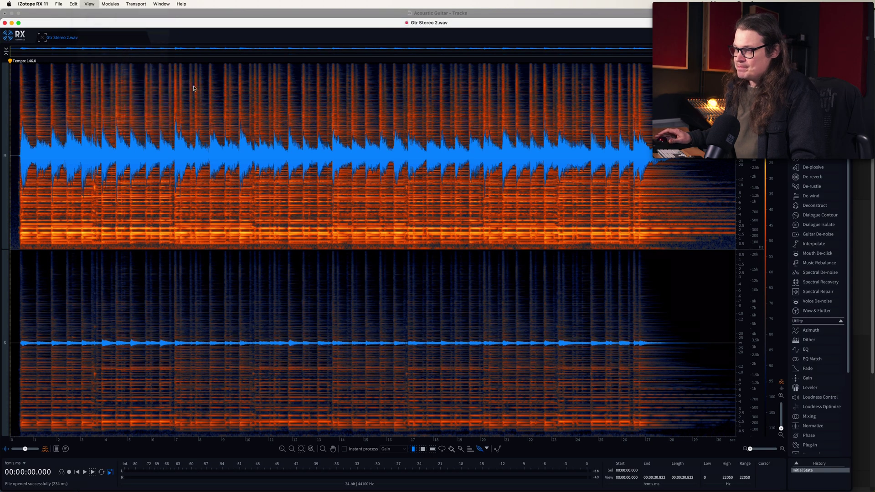
left_click(195, 154)
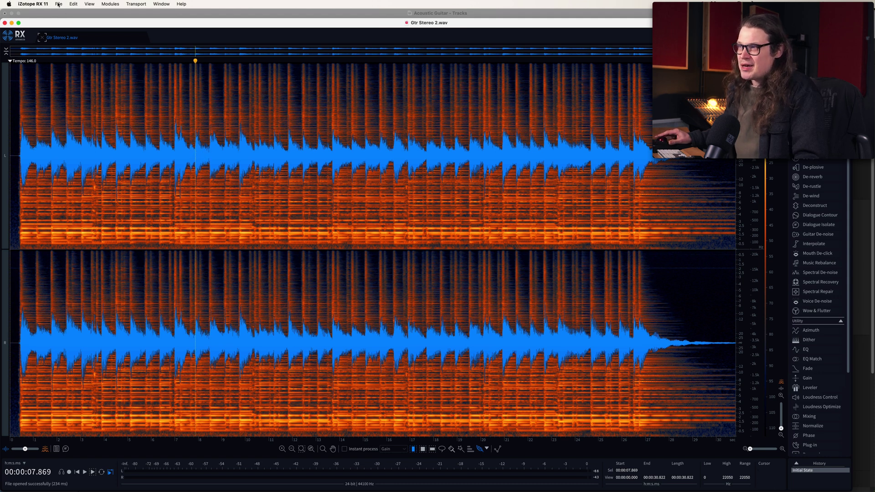
Set the channel mode to Mid / Side and play the opening seconds of the guitar.
left_click(93, 5)
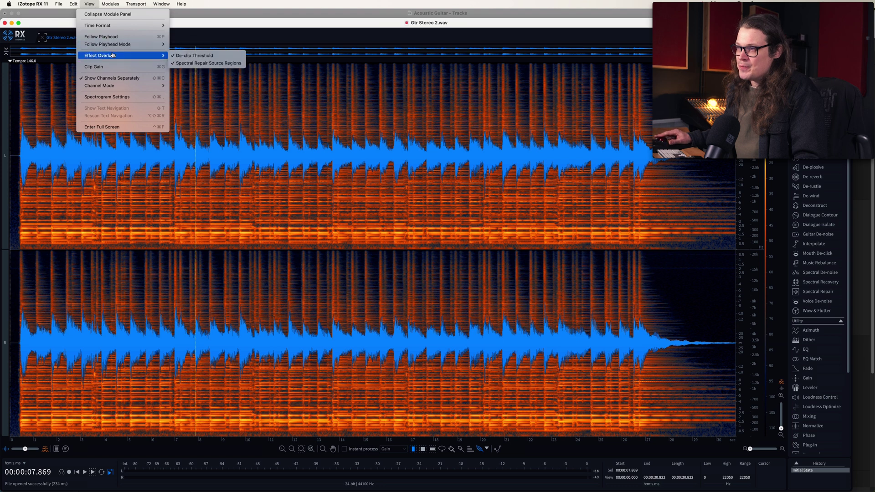
mouse_move(123, 88)
left_click(186, 93)
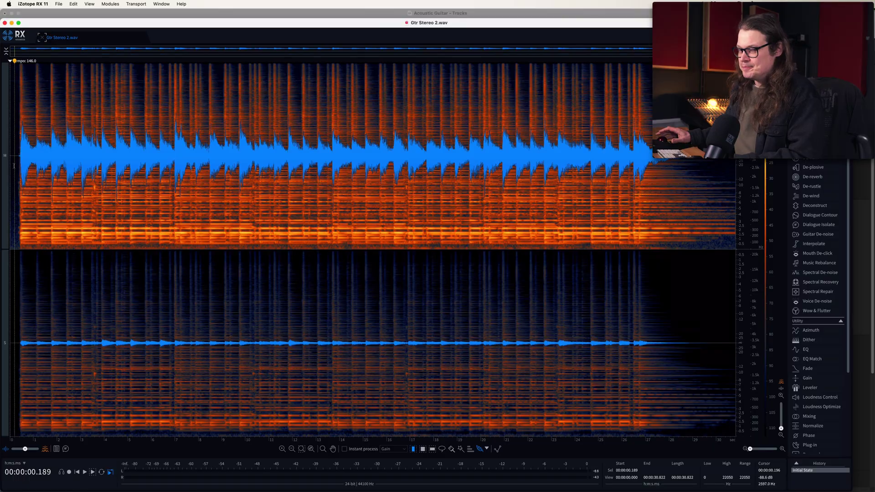
key("space")
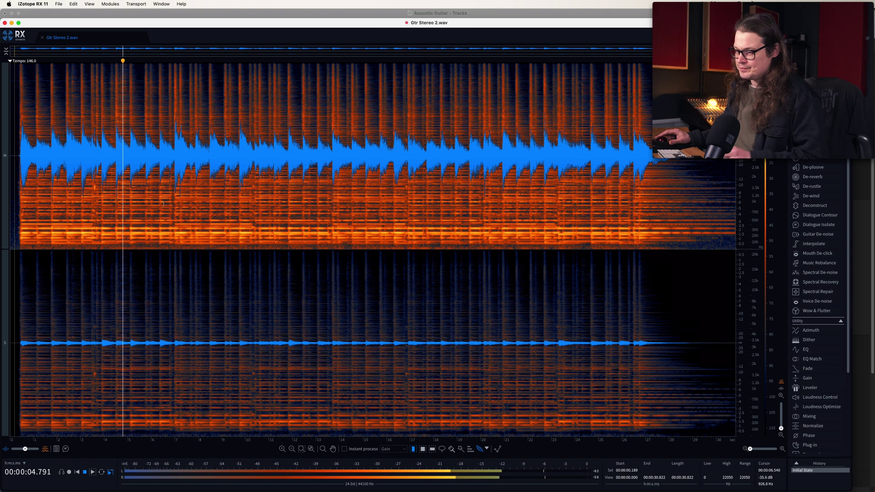
key("space")
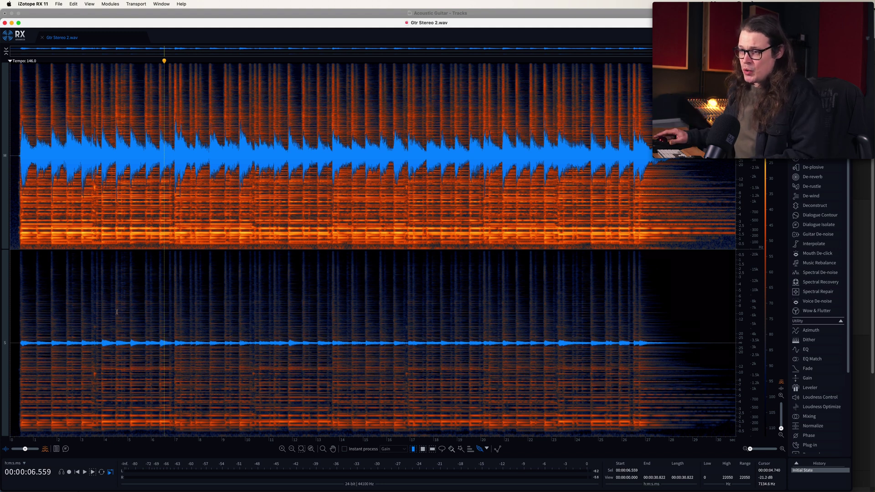
Boost only the side channel of the guitar by rendering a Gain of 8 dB on it.
left_click(5, 345)
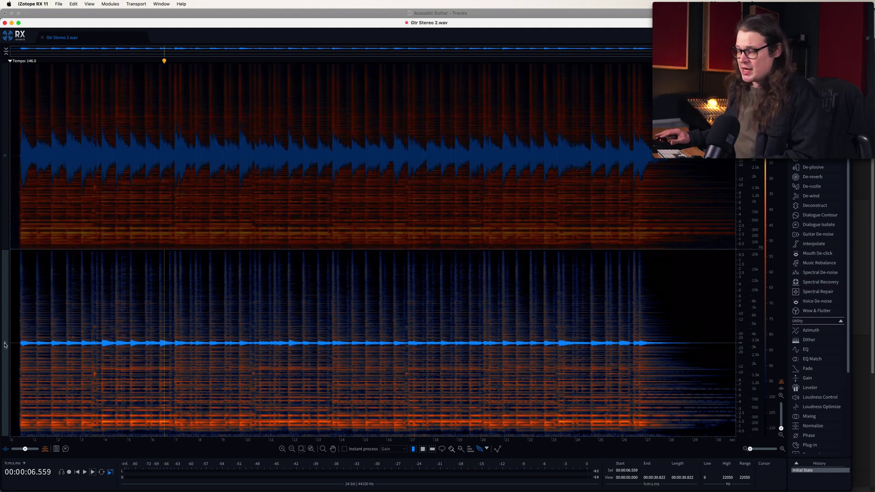
left_click(809, 378)
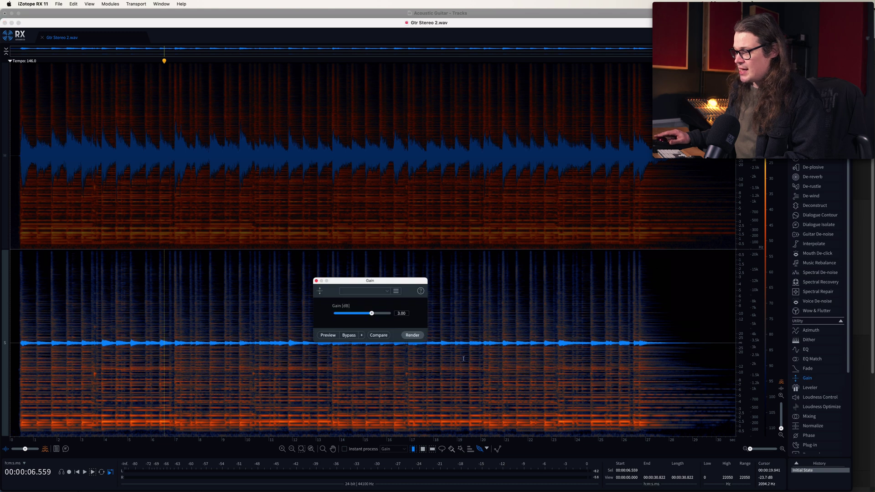
type("8")
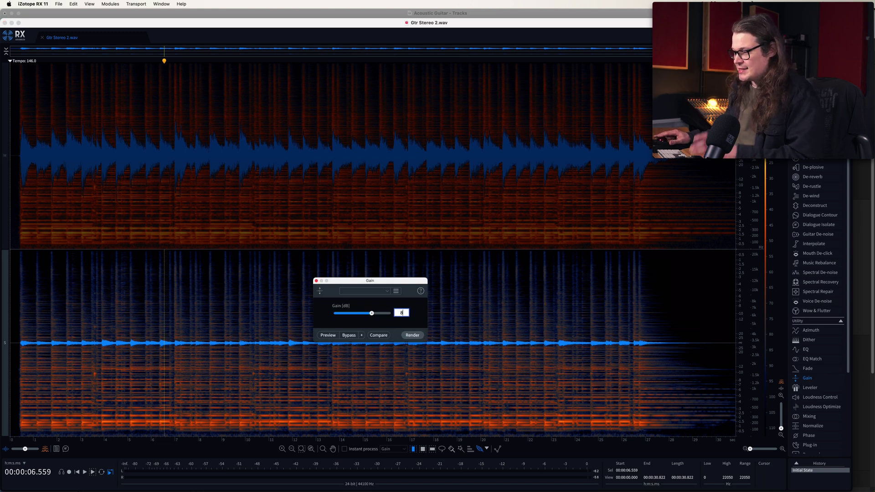
left_click(412, 336)
left_click(283, 346)
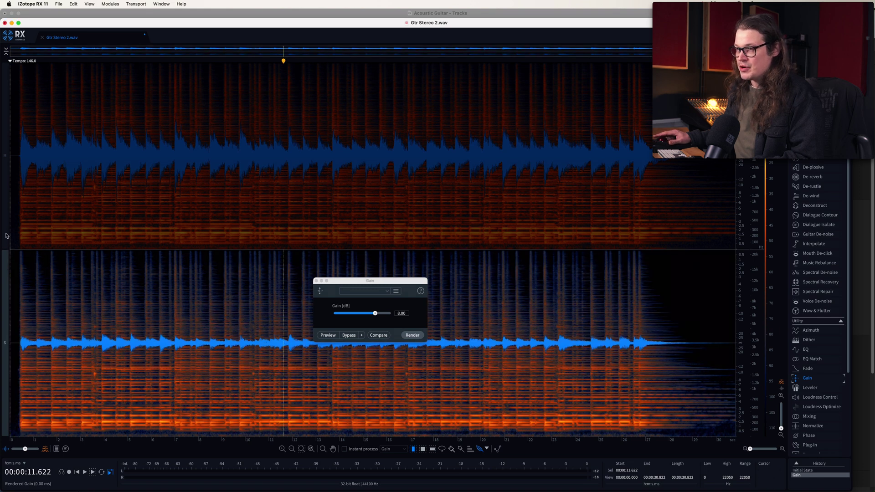
Reactivate both channels and play the opening of the guitar with the boosted sides.
left_click(79, 169)
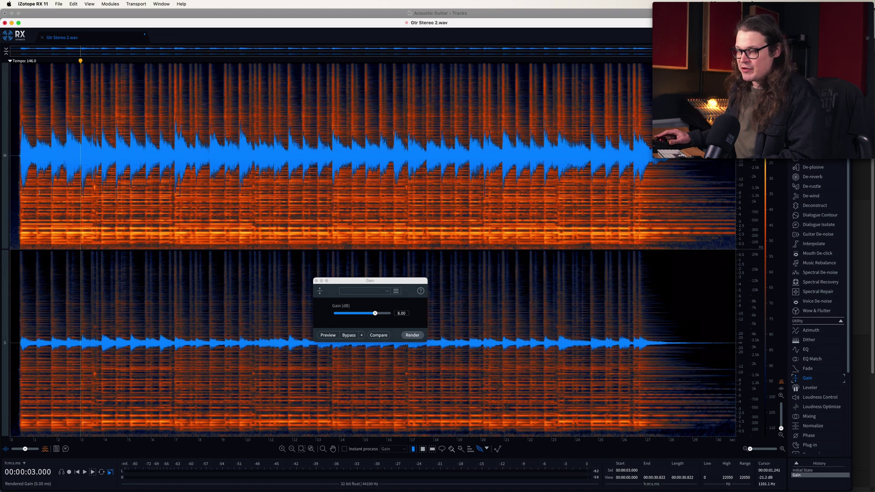
left_click(20, 153)
key("space")
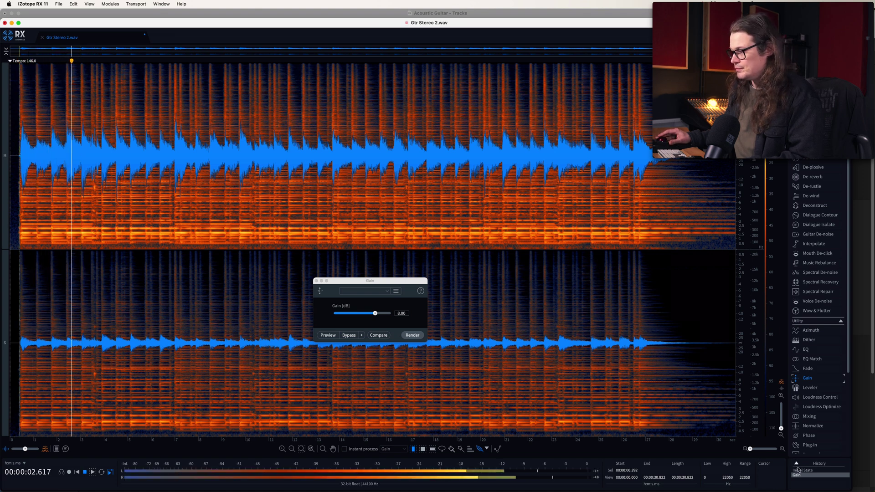
key("space")
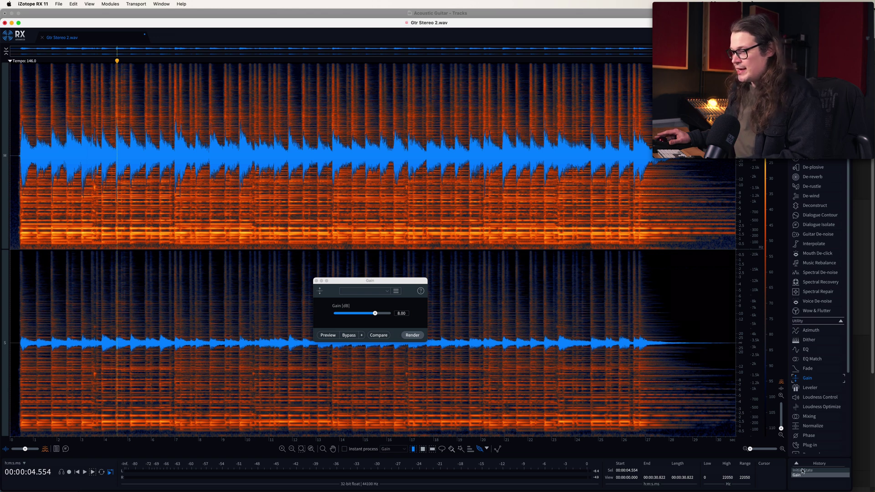
Compare the guitar's Initial State with its Gain state in the history during playback, and stop playback.
left_click(803, 470)
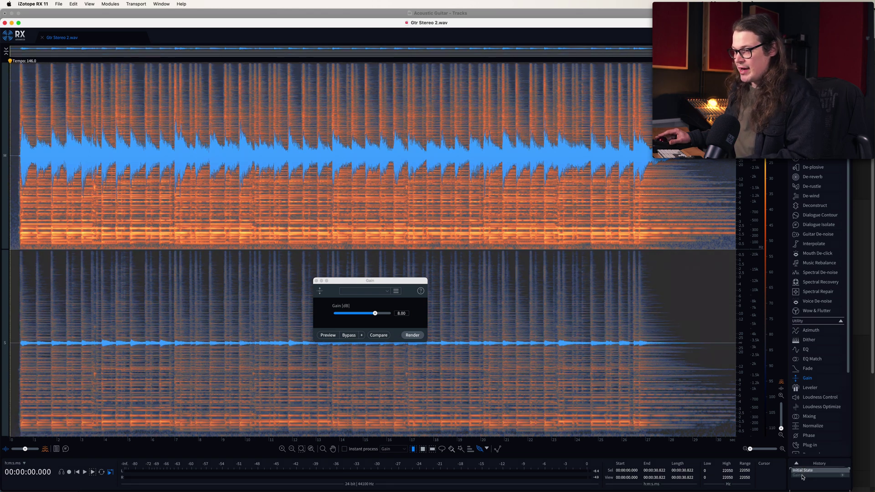
key("space")
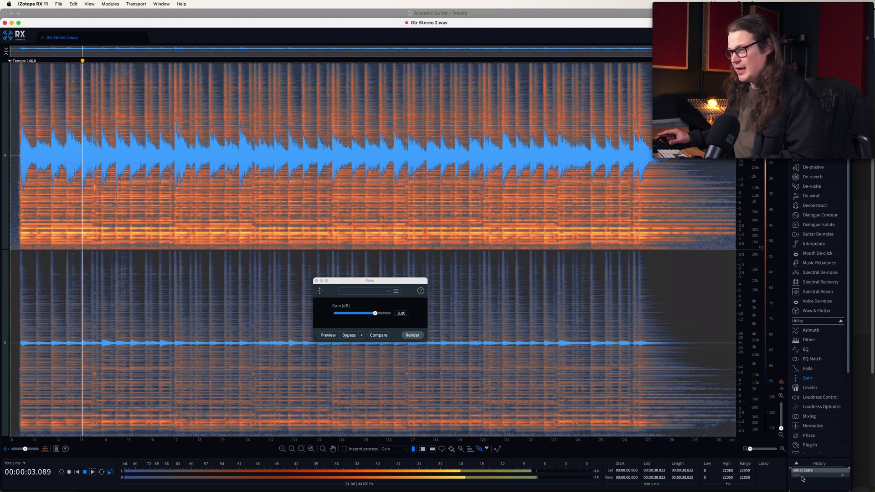
left_click(802, 477)
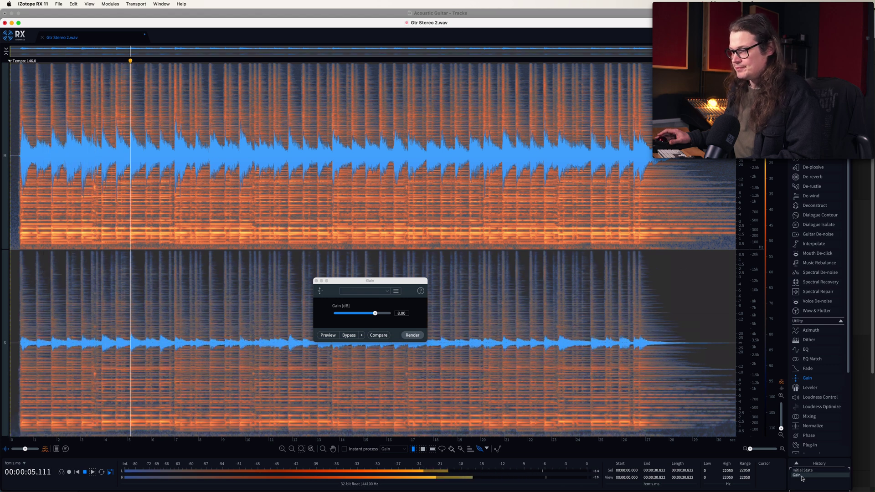
left_click(472, 355)
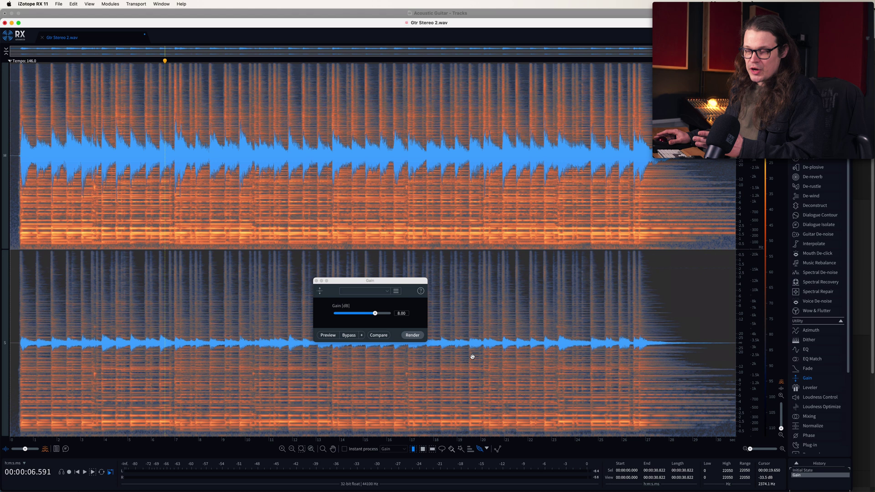
Isolate the side channel, render the 8 dB Gain on it two more times, and close the Gain module.
left_click(6, 343)
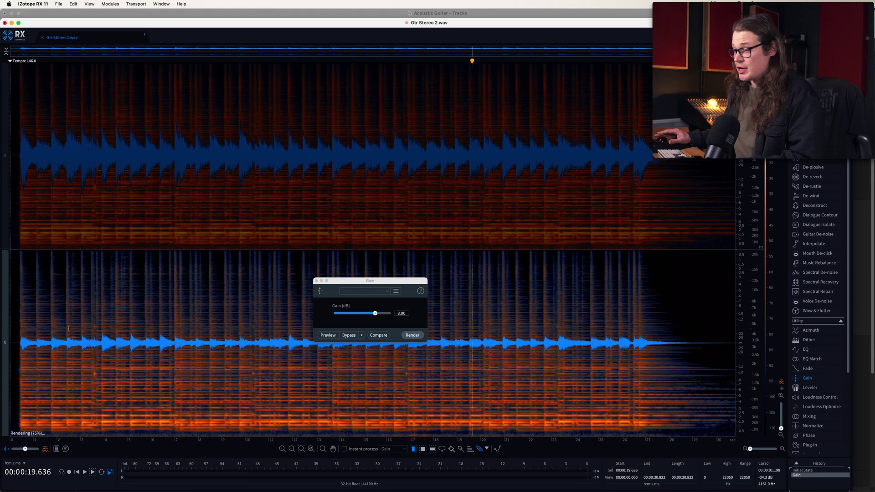
left_click(407, 334)
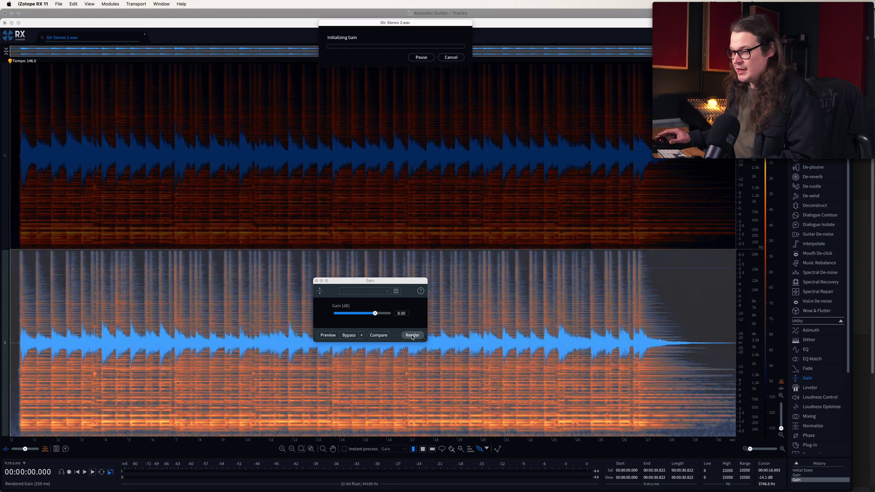
left_click(316, 281)
left_click(213, 286)
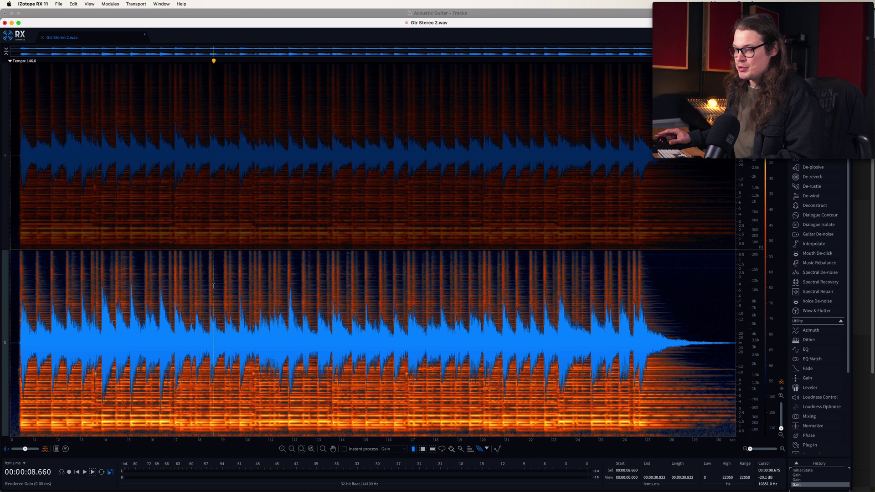
Reactivate both channels and play the guitar, comparing the Initial State with the last Gain state in the history.
left_click(185, 239)
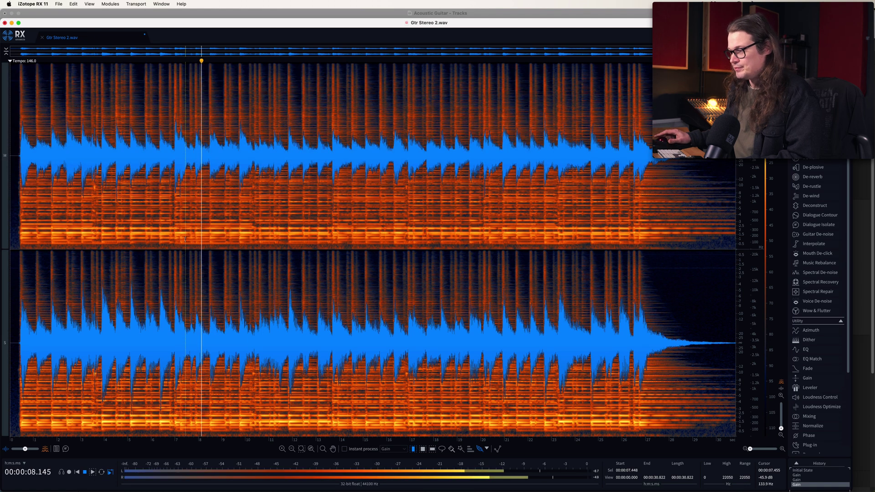
left_click(812, 471)
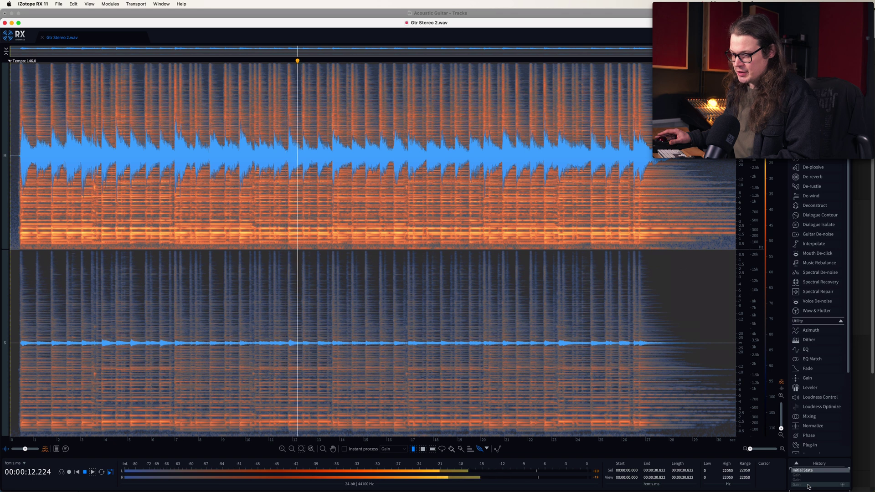
left_click(808, 484)
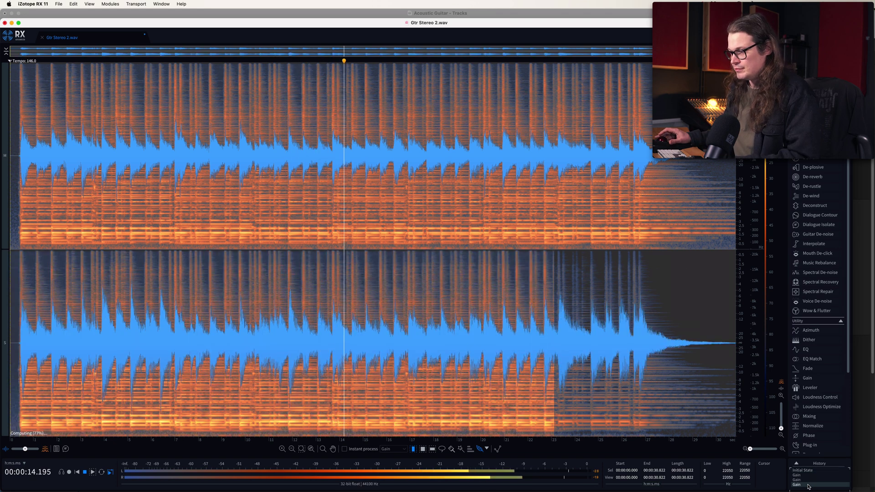
key("space")
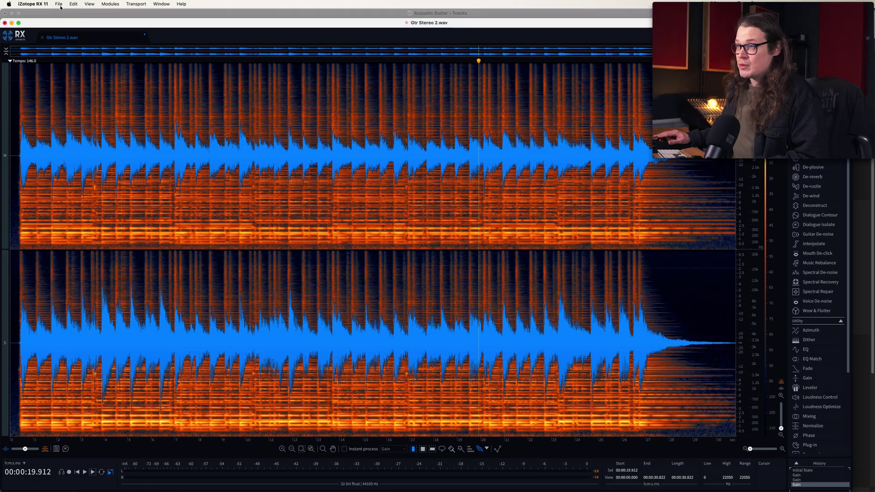
Overwrite the original Gtr Stereo 2.wav with the widened version.
left_click(58, 4)
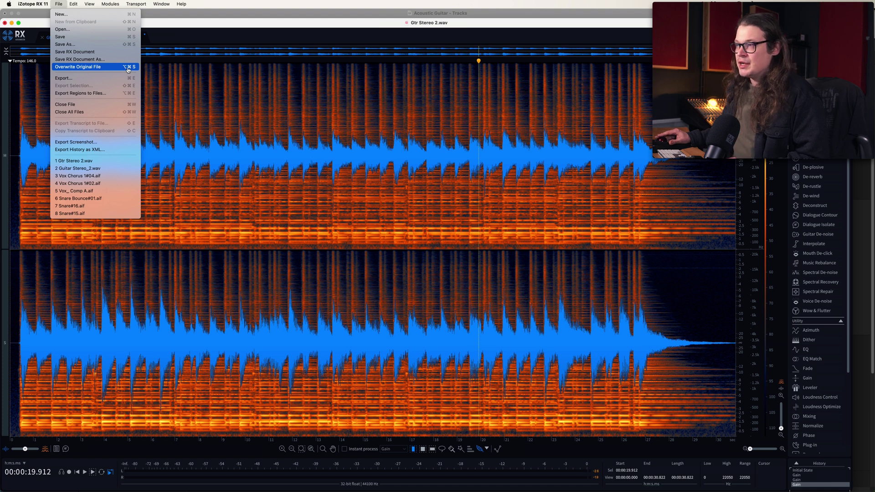
left_click(219, 31)
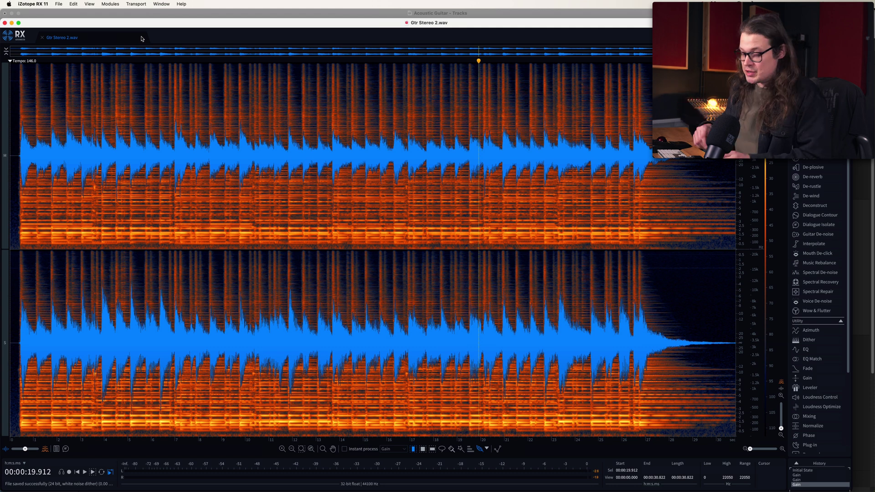
Switch to Logic Pro and open the Gtr 2 region from the Gtr 1 track in RX 11.
key("super+Tab")
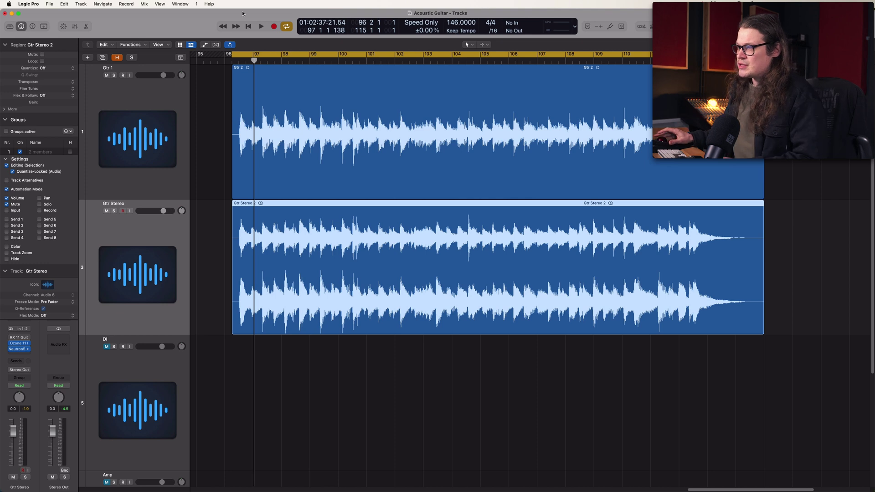
left_click(285, 123)
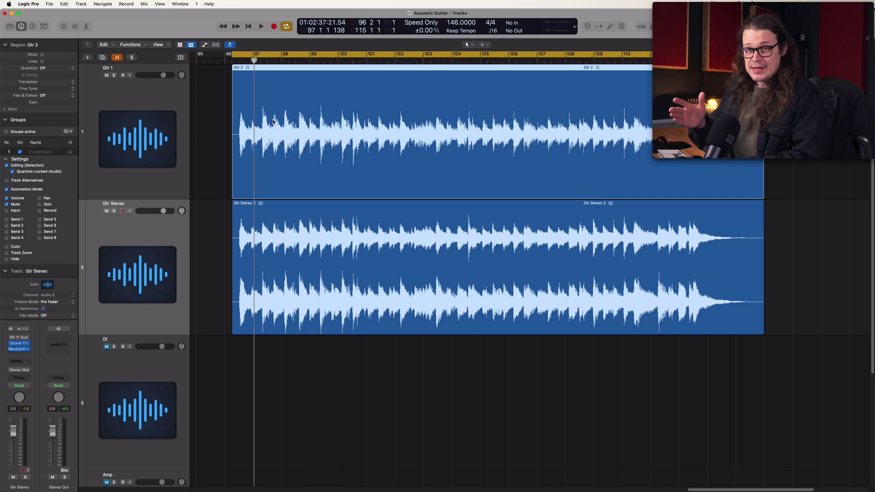
key("shift+w")
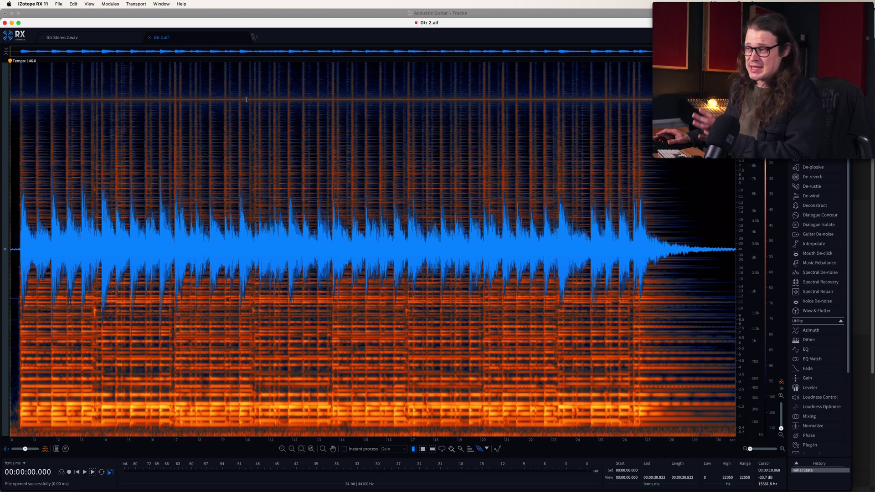
View Gtr Stereo 2.wav and Gtr 2.aif in turn from the start of the guitar, and combine both files in Composite View.
left_click(127, 39)
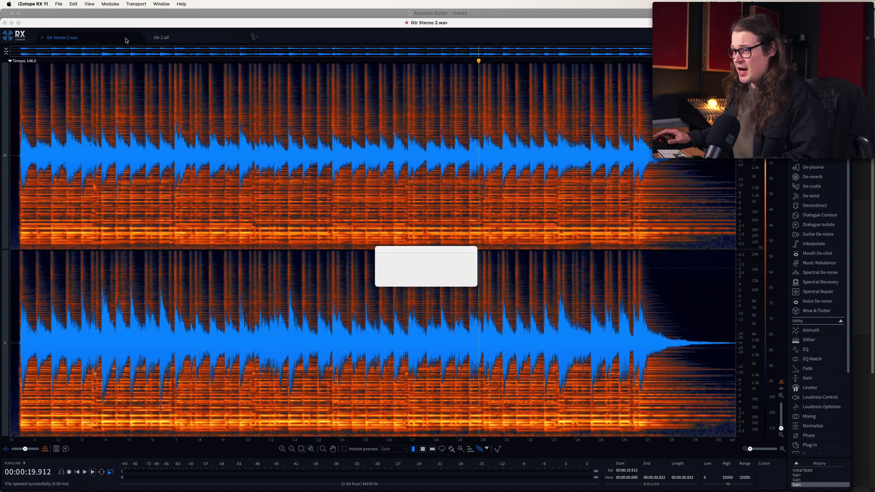
left_click(19, 155)
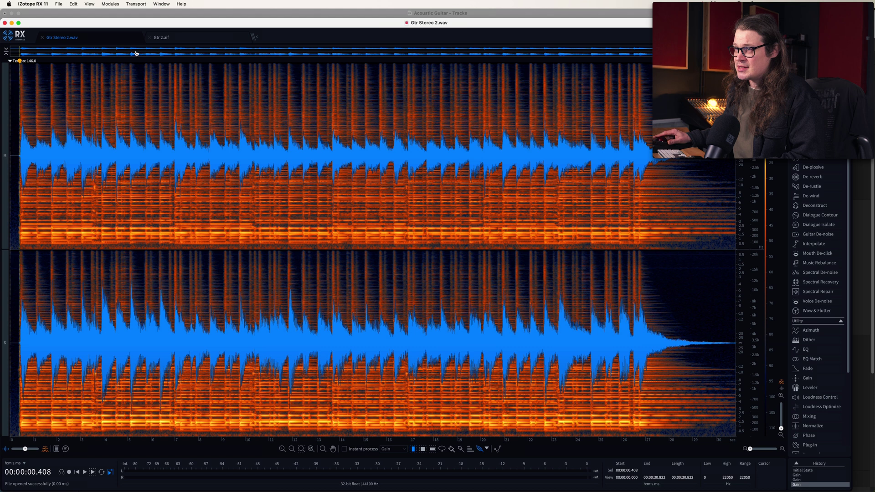
left_click(168, 39)
left_click(18, 146)
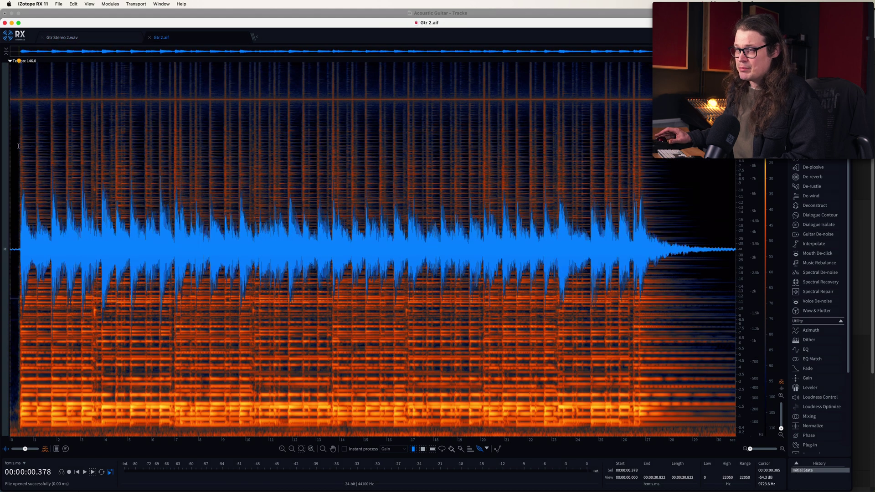
left_click(254, 38)
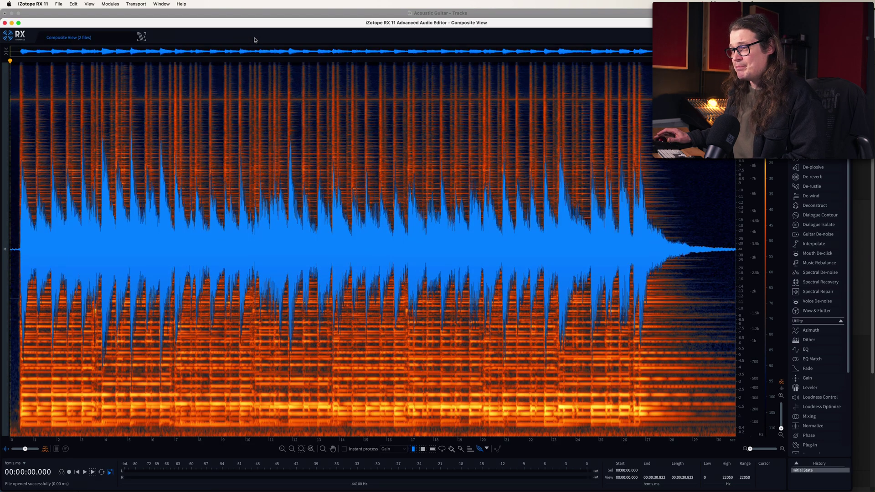
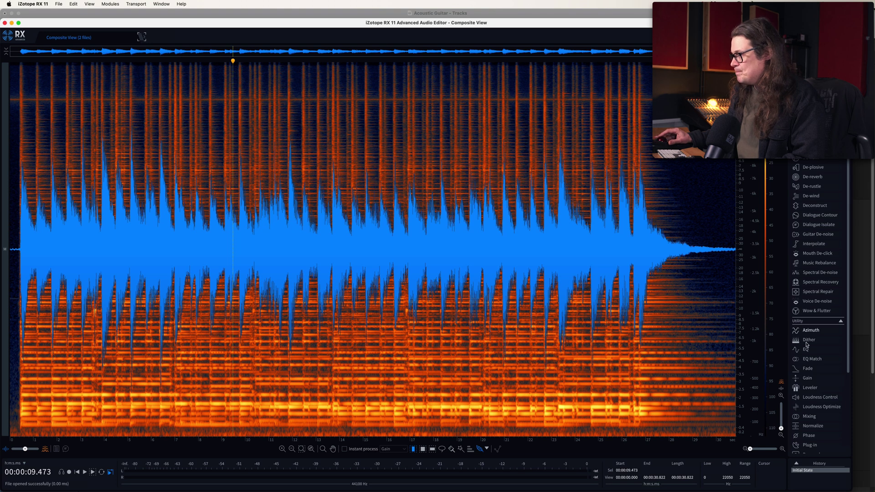
Select the composite audio from about 3.87 to 4.46 s and render a Gain of -31 dB on it.
left_click(807, 378)
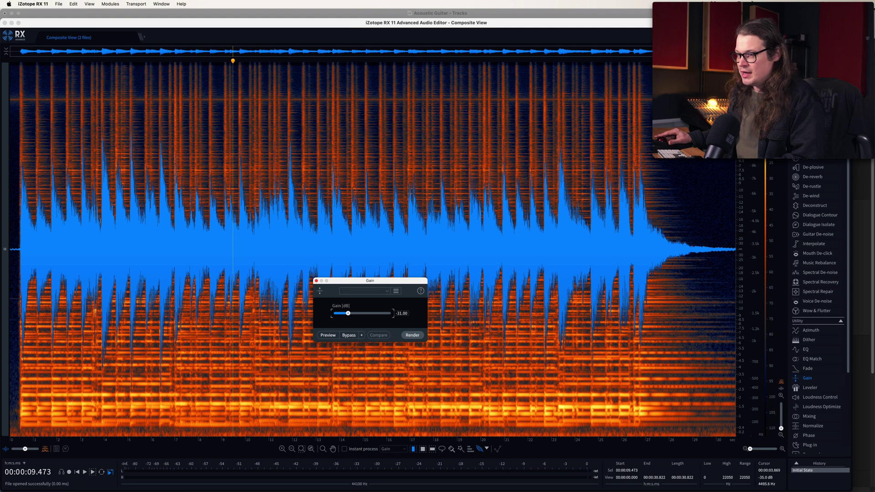
left_click_drag(101, 222, 115, 222)
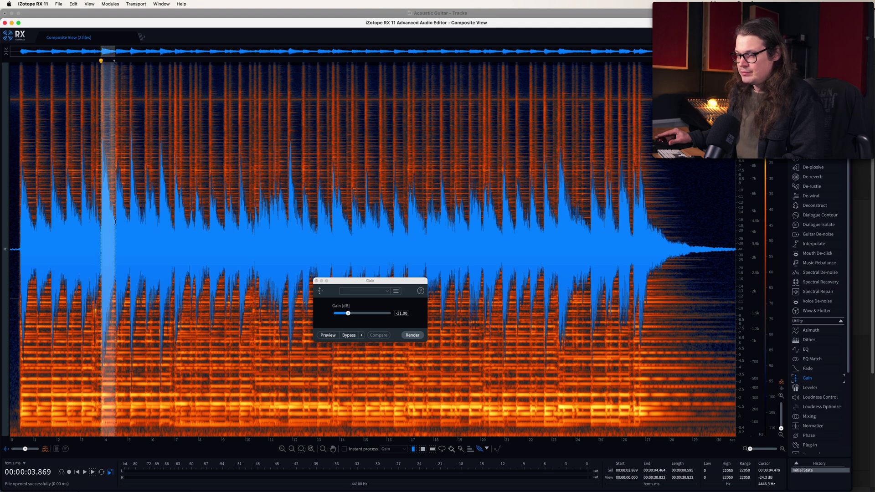
left_click(413, 337)
left_click(175, 255)
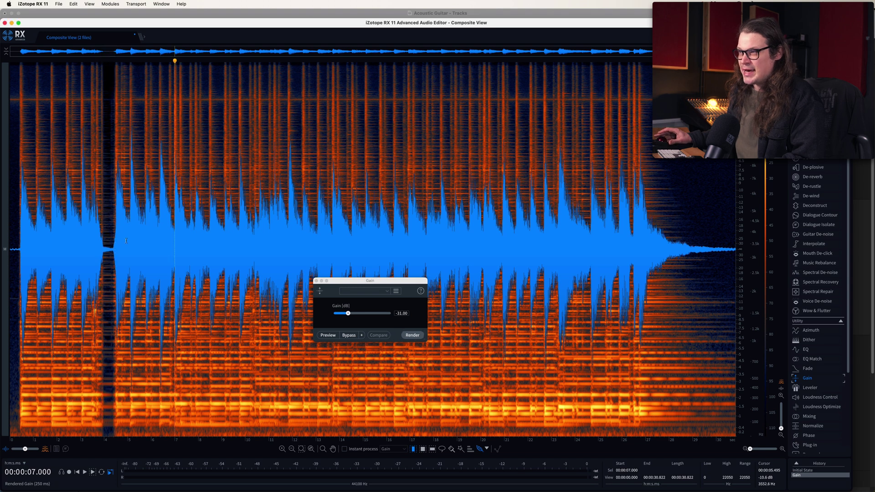
Leave Composite View and revert Gtr 2.aif to its Initial State in the history.
left_click(142, 37)
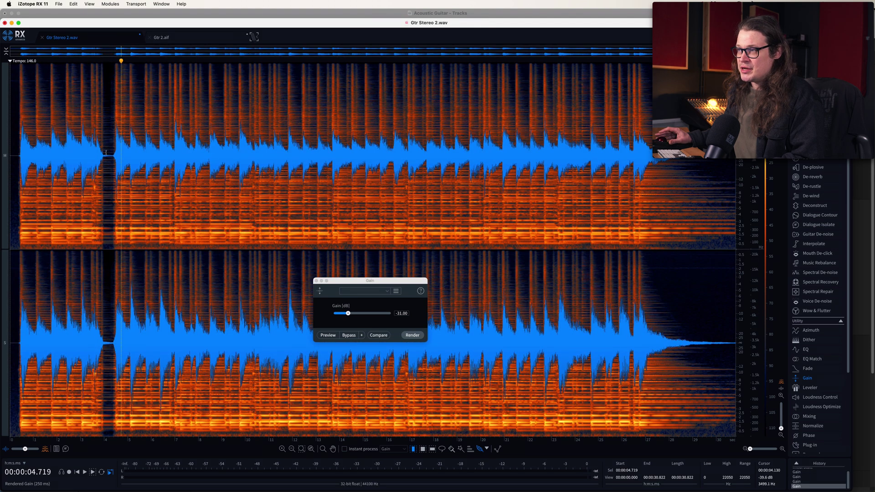
left_click(182, 39)
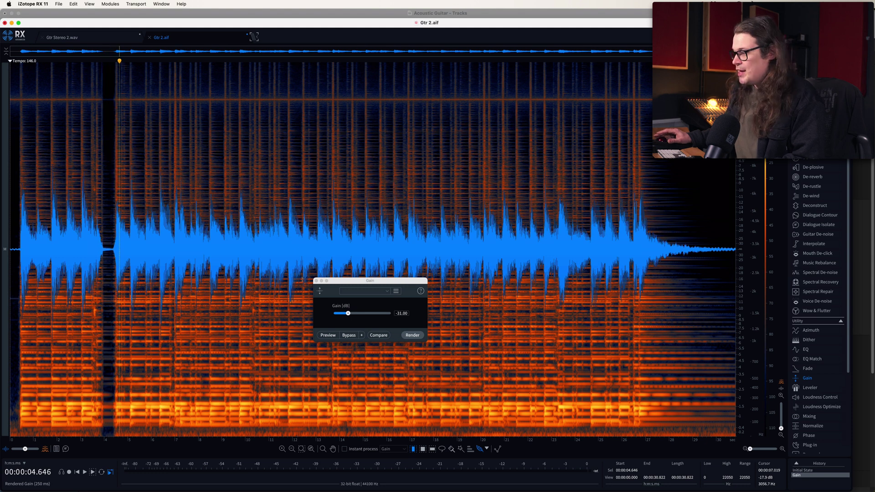
left_click(799, 470)
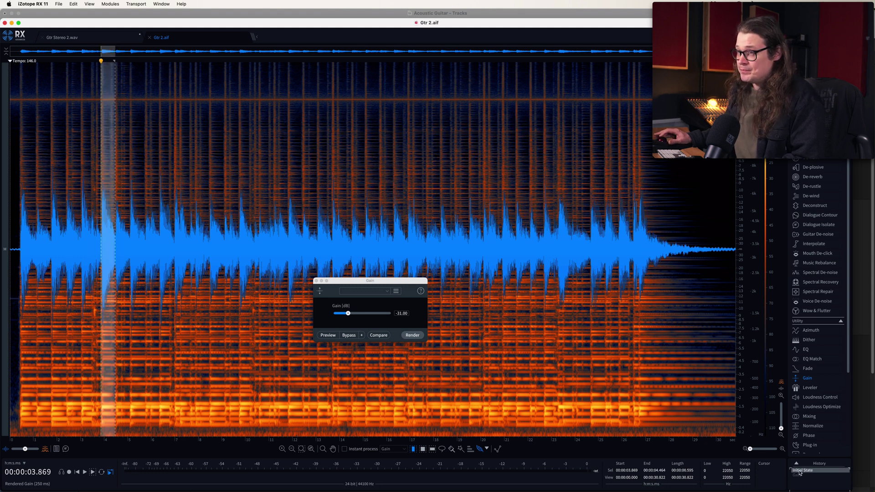
Save Gtr Stereo 2.wav with the gain reduction applied.
left_click(117, 41)
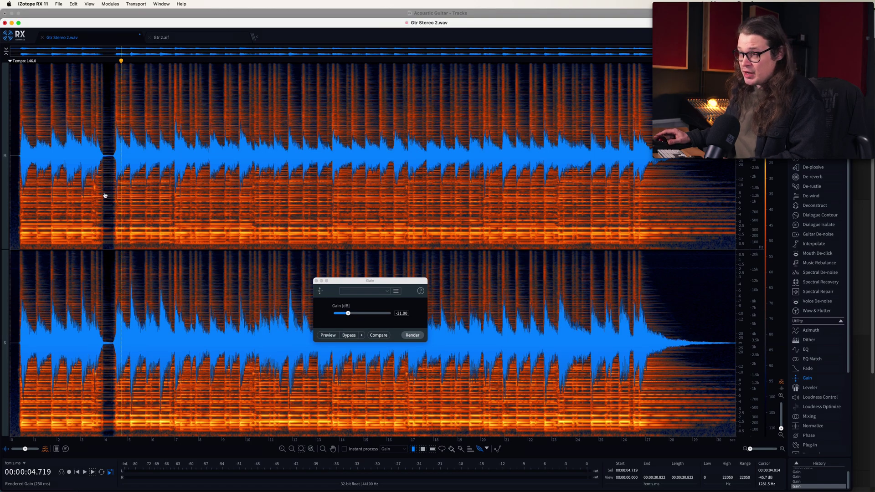
key("super+s")
Save Gtr 2.aif with its Gain edit restored from the history, and switch to Logic Pro.
left_click(176, 39)
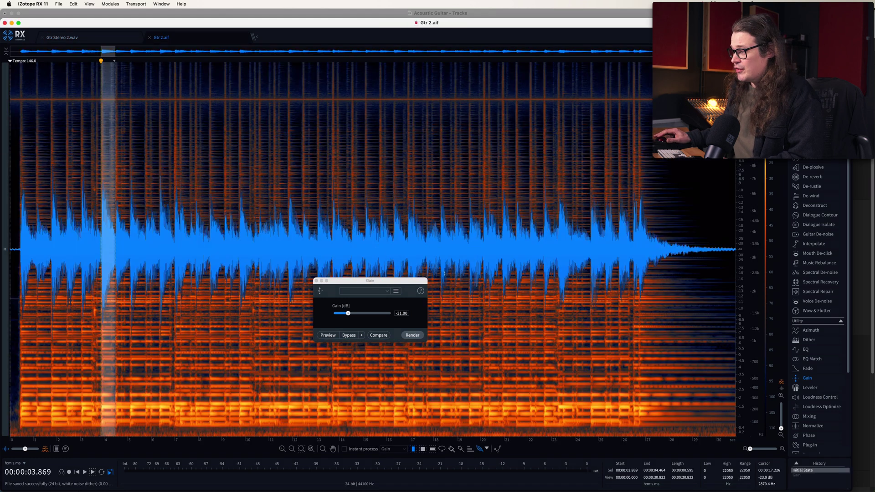
left_click(805, 475)
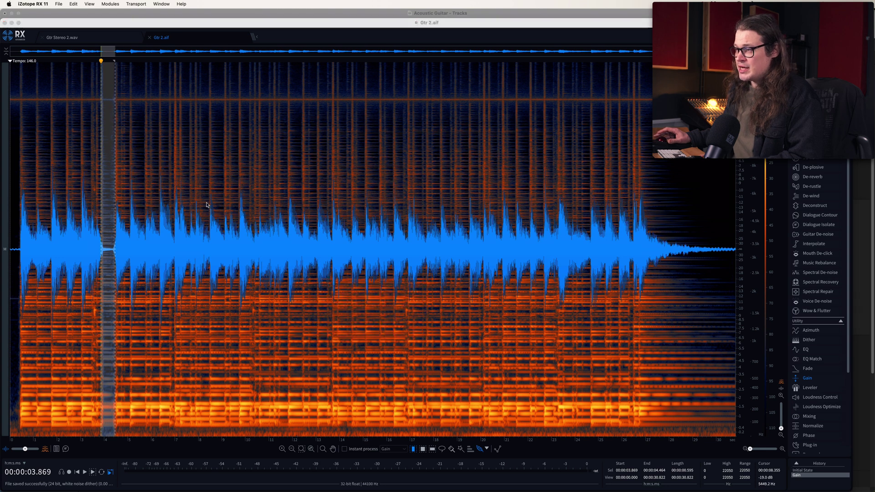
key("super+Tab")
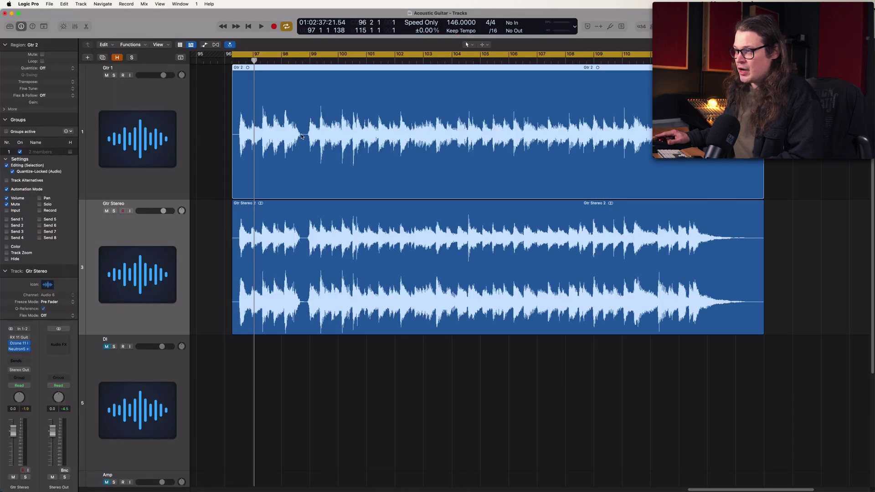